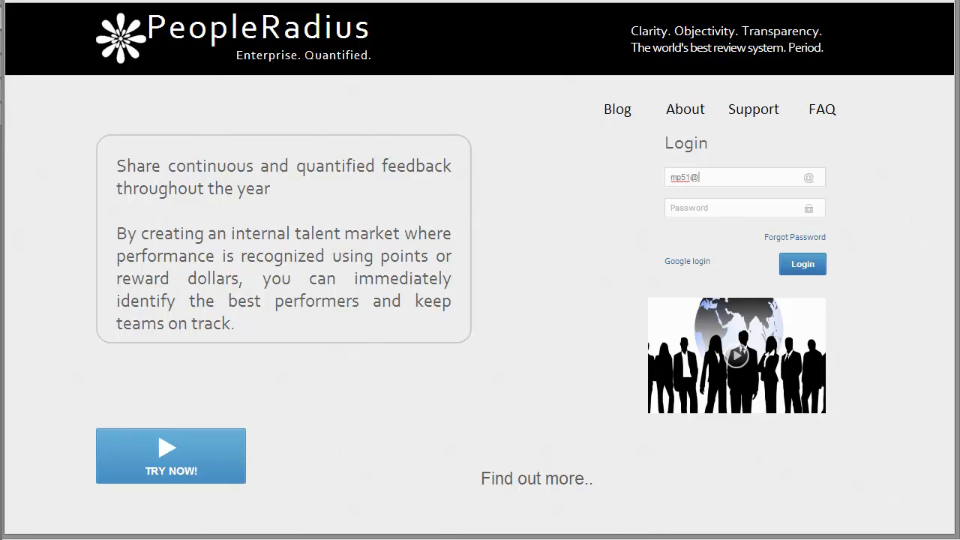
Step: Complete the login e-mail, enter the account password and log in
{"action": "type", "text": ".org"}
{"action": "key", "text": "Tab"}
{"action": "type", "text": "*******"}
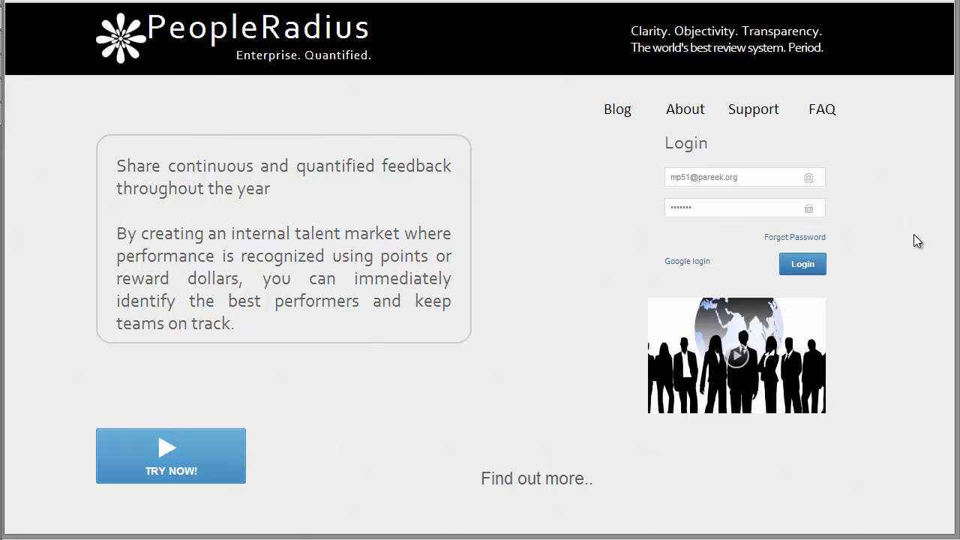
{"action": "left_click", "coordinate": [814, 267]}
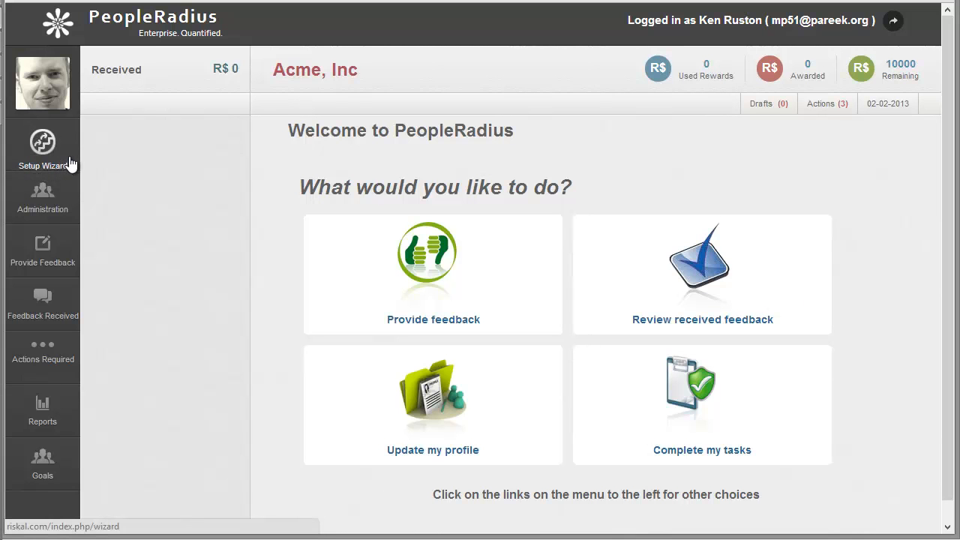
Step: Open the Setup Wizard and accept the reward point and participant terminology to reach the email template
{"action": "left_click", "coordinate": [49, 150]}
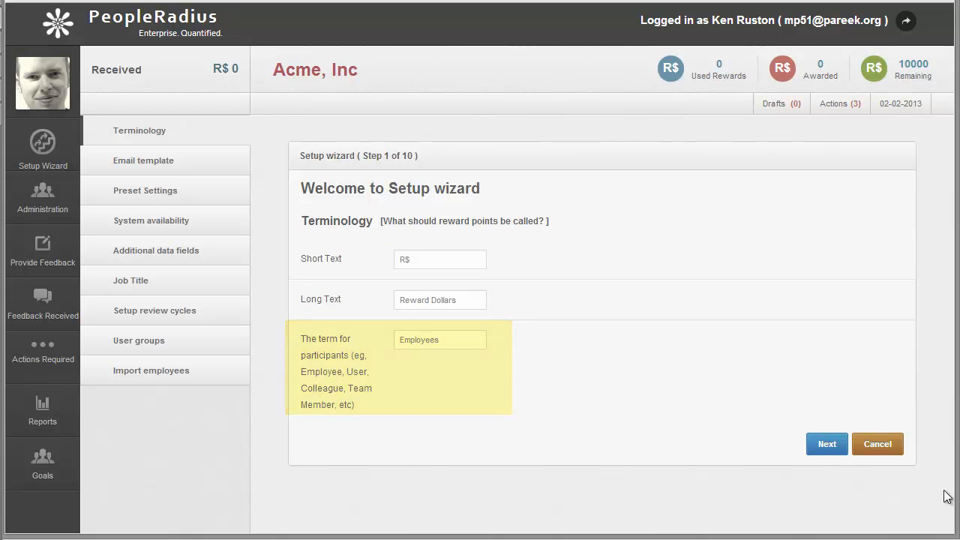
{"action": "left_click", "coordinate": [828, 445]}
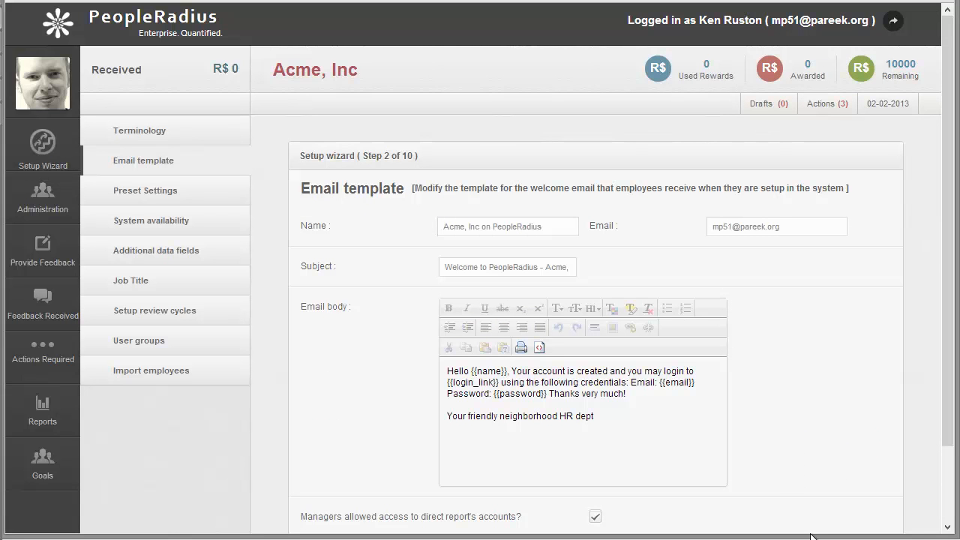
Step: Review the welcome email's name, email, subject and body placeholders, and advance to the preset settings
{"action": "left_click", "coordinate": [558, 226]}
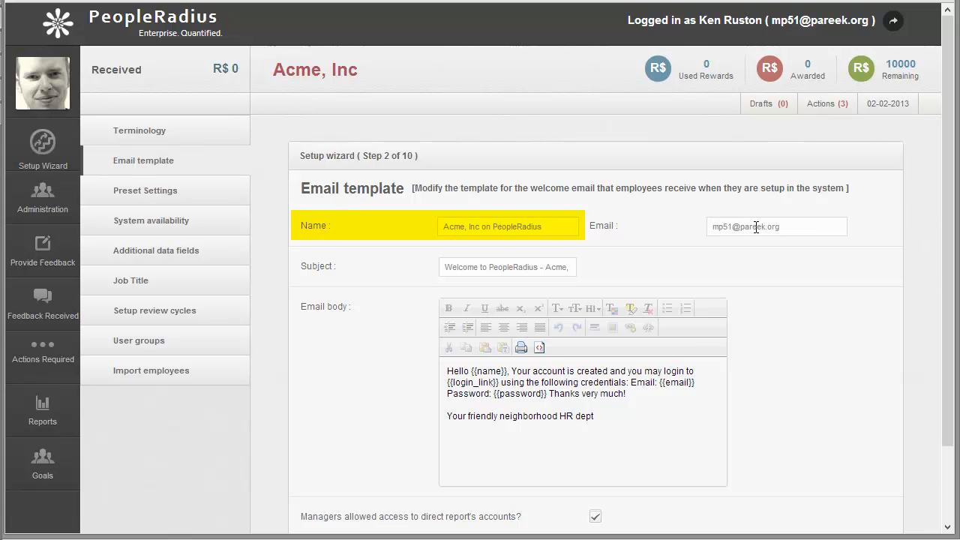
{"action": "left_click", "coordinate": [804, 228]}
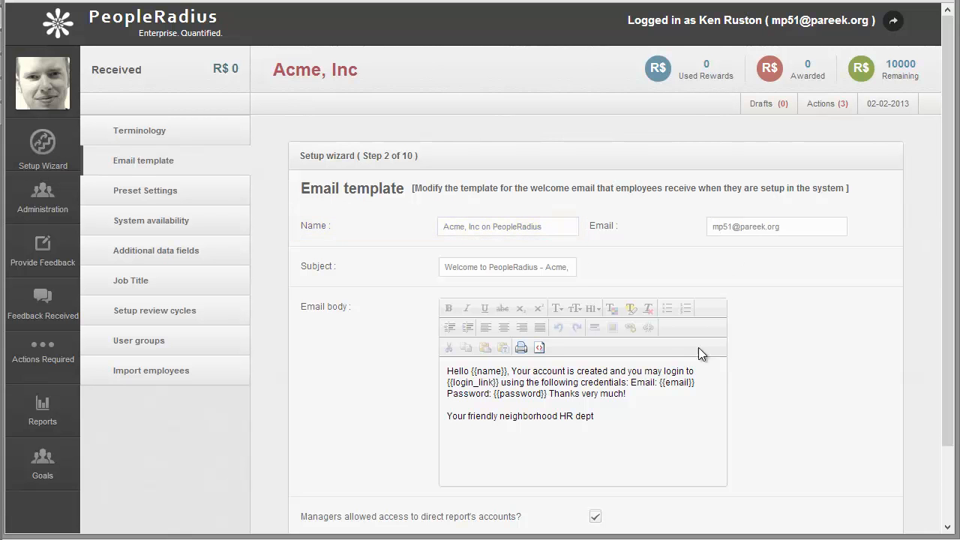
{"action": "left_click_drag", "start_coordinate": [561, 268], "coordinate": [591, 265]}
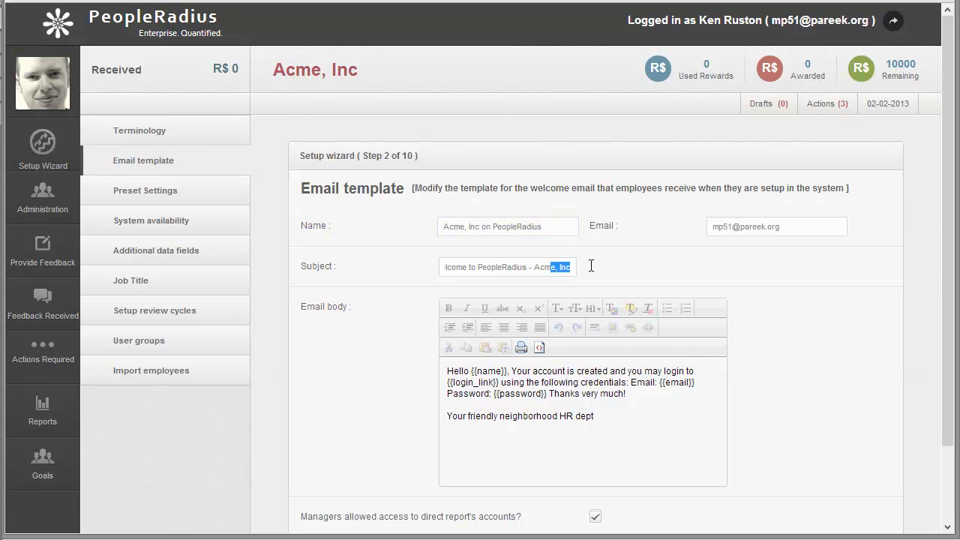
{"action": "left_click", "coordinate": [647, 422]}
{"action": "left_click_drag", "start_coordinate": [657, 383], "coordinate": [700, 383]}
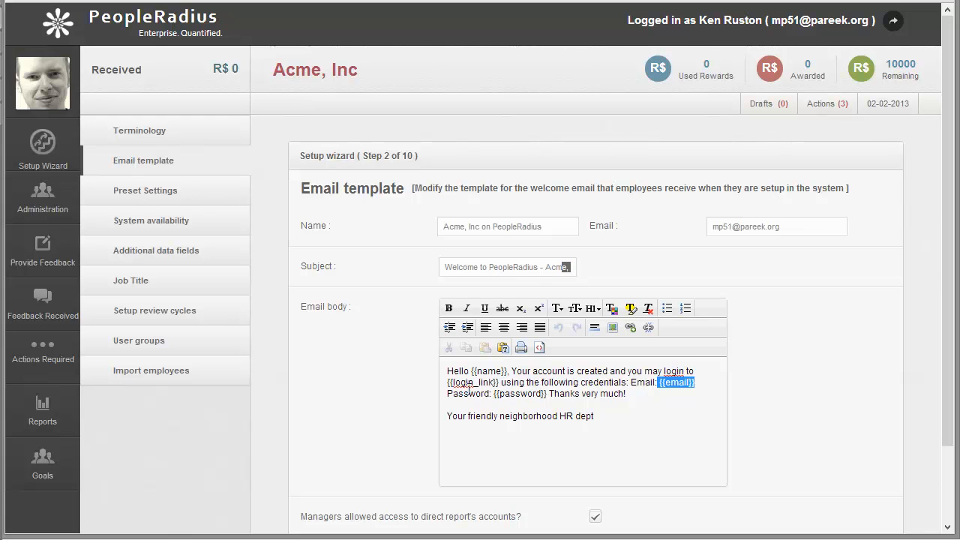
{"action": "left_click_drag", "start_coordinate": [498, 382], "coordinate": [447, 382]}
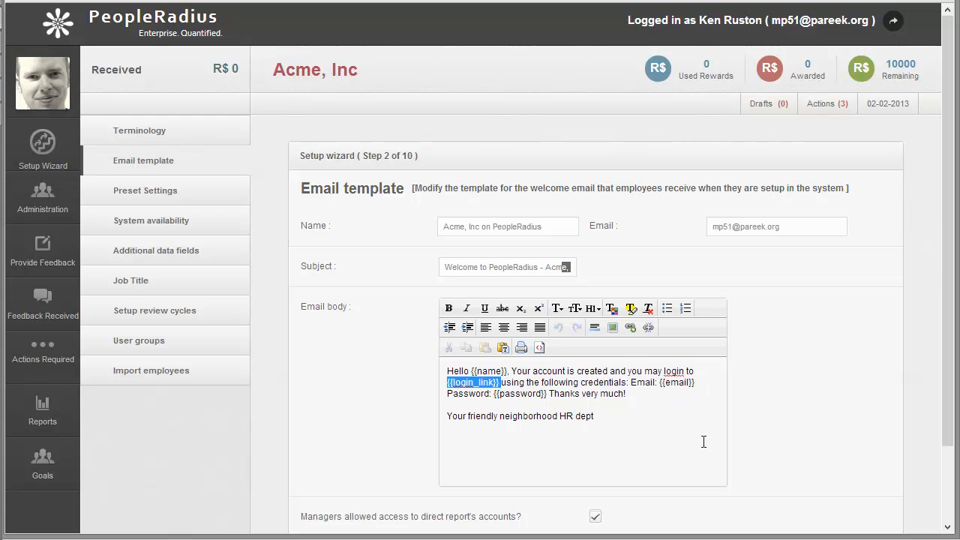
{"action": "left_click", "coordinate": [647, 420]}
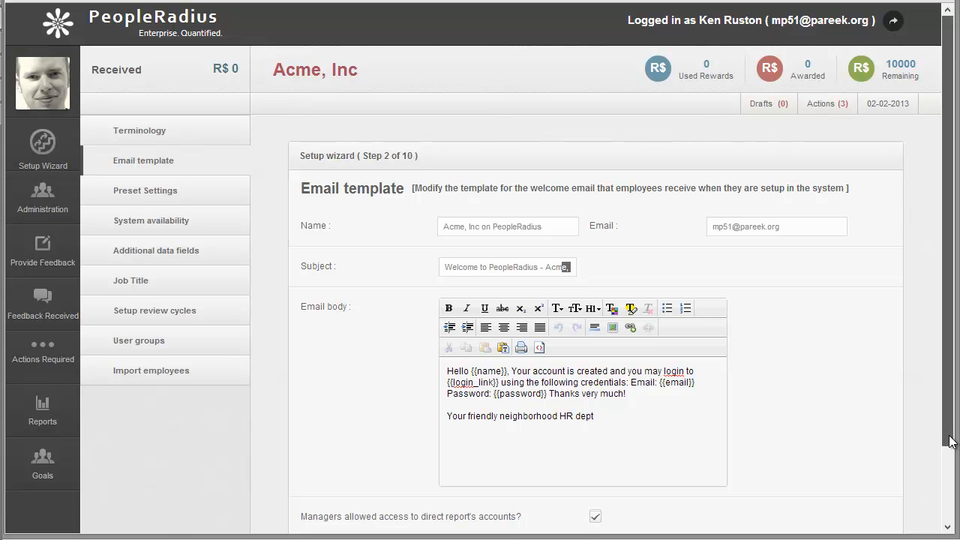
{"action": "scroll", "coordinate": [947, 450], "scroll_direction": "down", "scroll_amount": 2}
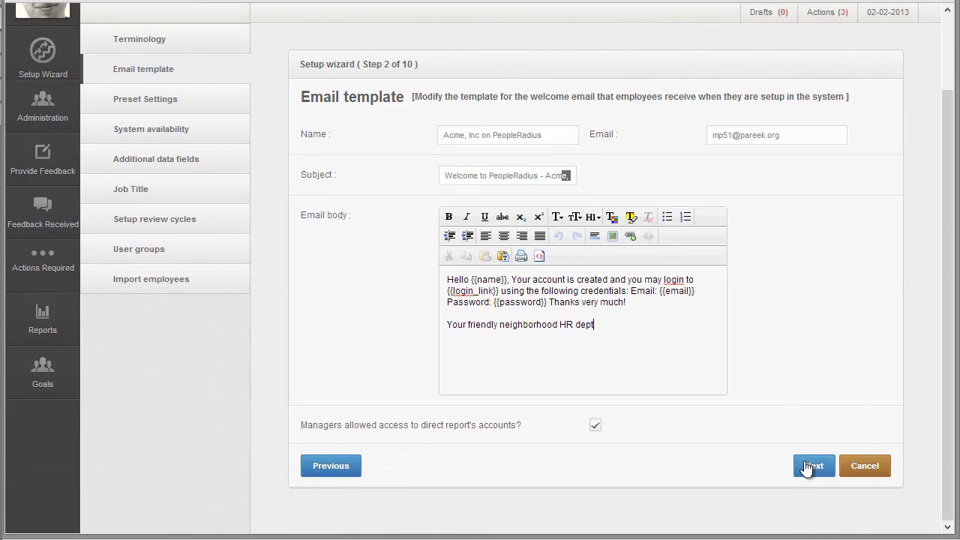
{"action": "left_click", "coordinate": [812, 467]}
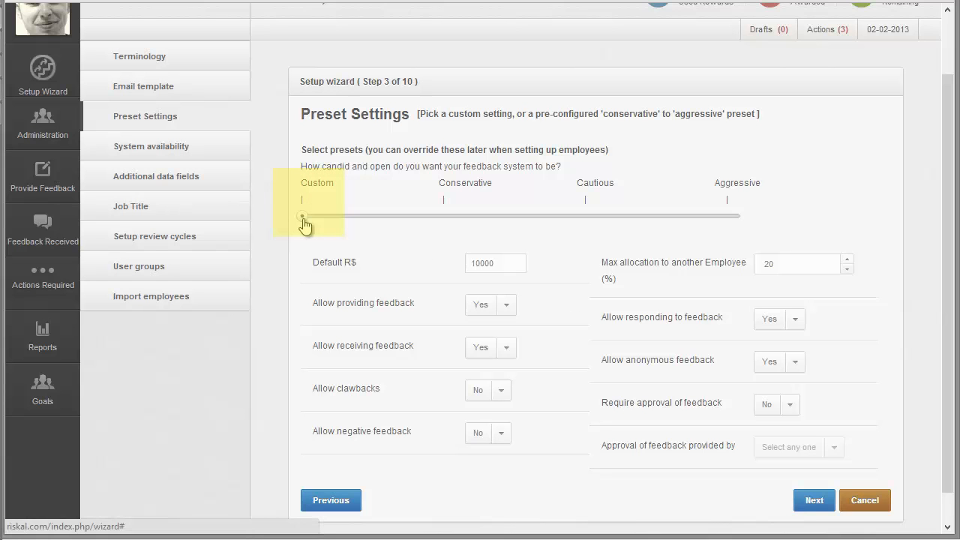
Step: Inspect the preset slider and the available choices for allowing clawbacks and negative feedback
{"action": "mouse_move", "coordinate": [304, 225]}
{"action": "left_mouse_down"}
{"action": "mouse_move", "coordinate": [737, 222]}
{"action": "mouse_move", "coordinate": [317, 219]}
{"action": "left_mouse_up"}
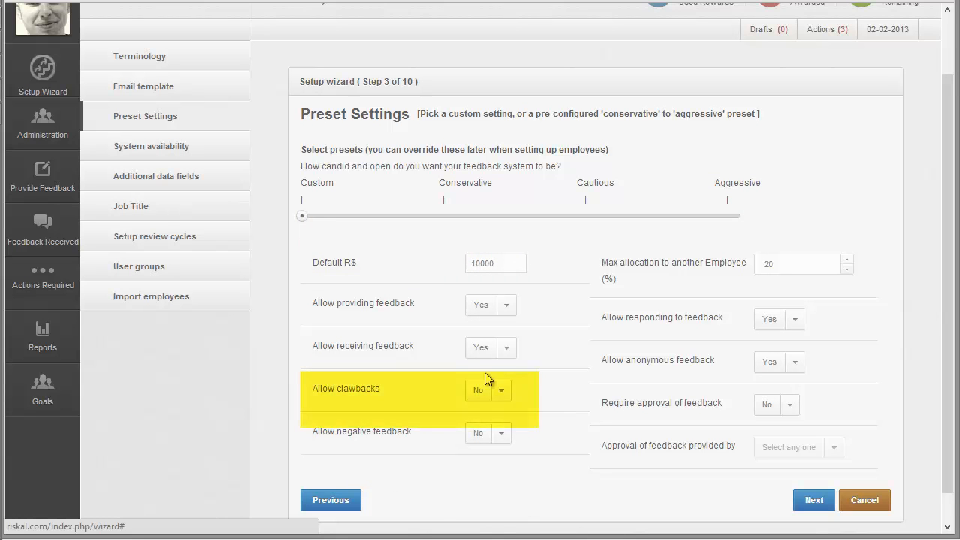
{"action": "left_click", "coordinate": [500, 392]}
{"action": "left_click", "coordinate": [505, 395]}
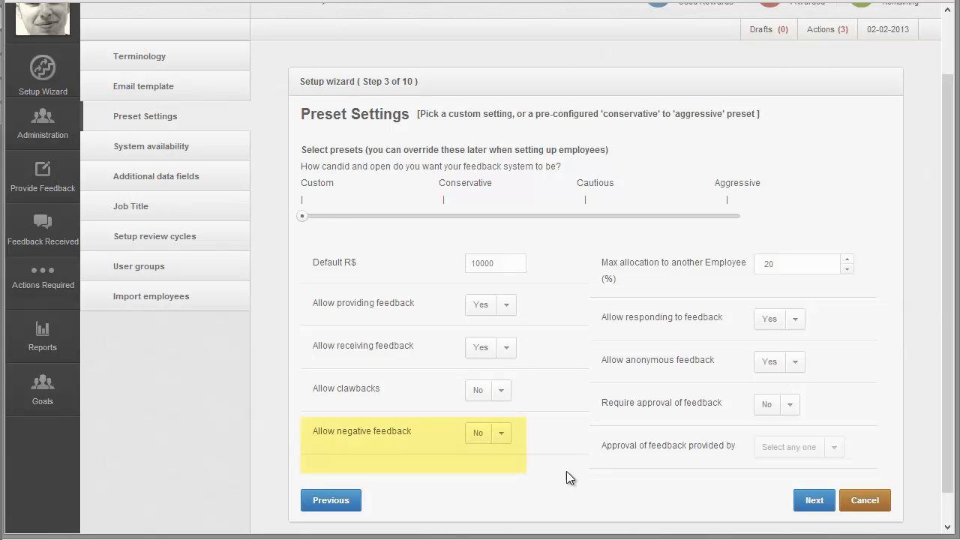
{"action": "left_click", "coordinate": [507, 440]}
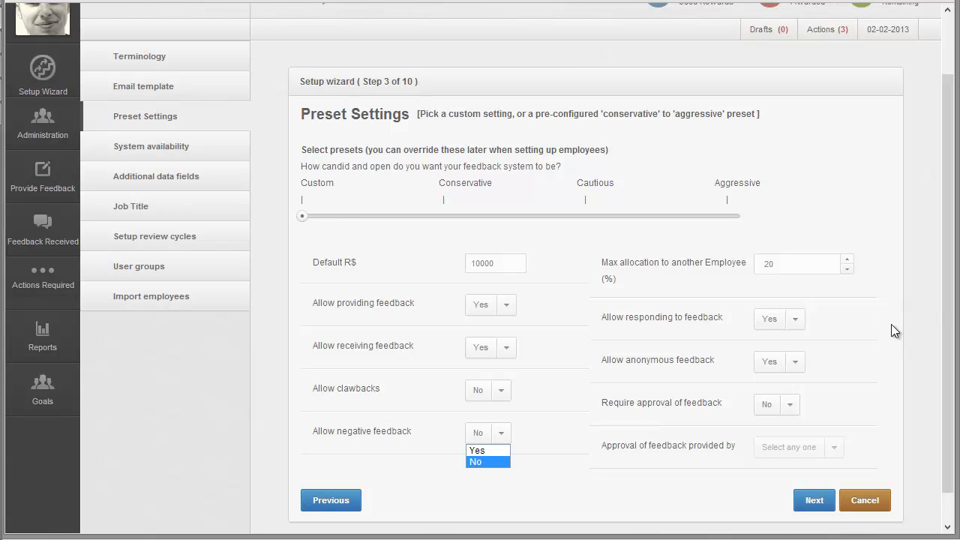
Step: Set the maximum allocation to another employee to 25%
{"action": "left_click", "coordinate": [793, 265]}
{"action": "left_click", "coordinate": [848, 261]}
{"action": "left_click", "coordinate": [849, 261]}
{"action": "left_click", "coordinate": [848, 261]}
{"action": "left_click", "coordinate": [849, 261]}
{"action": "left_click", "coordinate": [849, 261]}
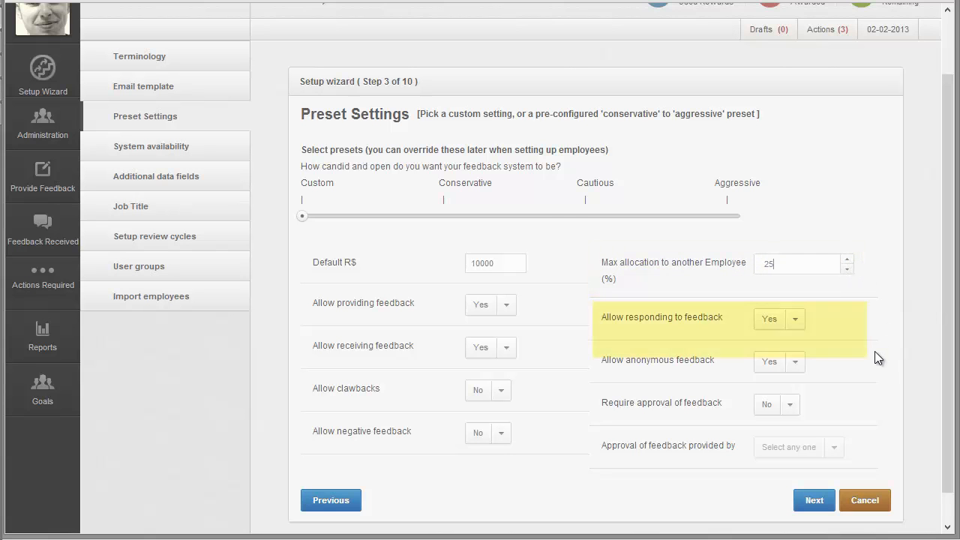
Step: Check the choices for responding to feedback, anonymous feedback and required approval, and advance to system availability
{"action": "left_click", "coordinate": [796, 323]}
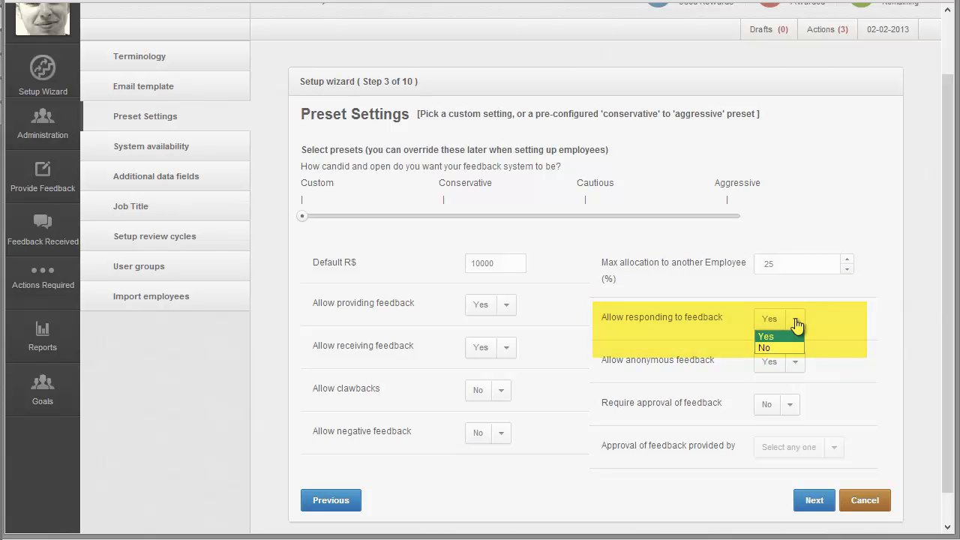
{"action": "left_click", "coordinate": [796, 323]}
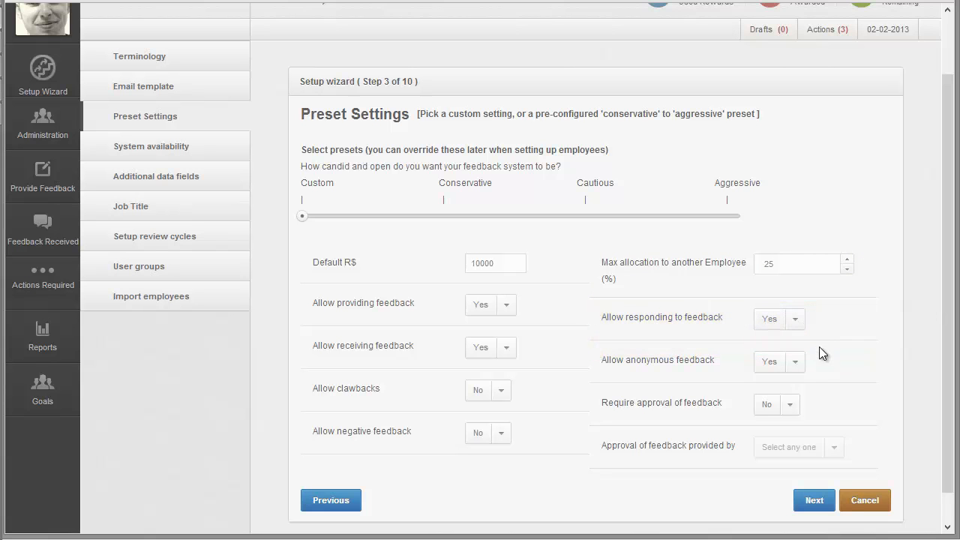
{"action": "left_click", "coordinate": [799, 369]}
{"action": "left_click", "coordinate": [800, 364]}
{"action": "left_click", "coordinate": [792, 410]}
{"action": "left_click", "coordinate": [792, 411]}
{"action": "left_click", "coordinate": [814, 500]}
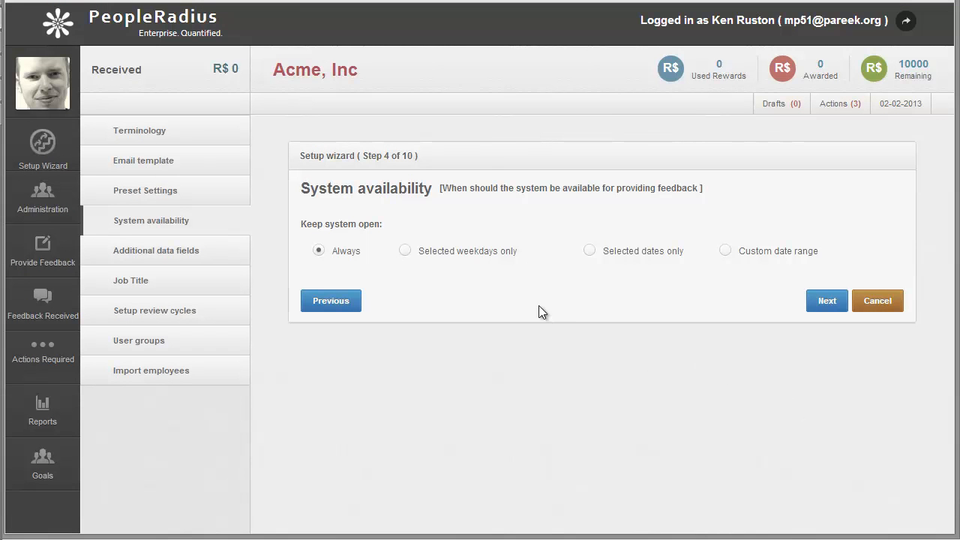
Step: Preview the weekday, selected dates and custom range availability options, set the system to Always open, and advance to additional data fields
{"action": "left_click", "coordinate": [405, 253]}
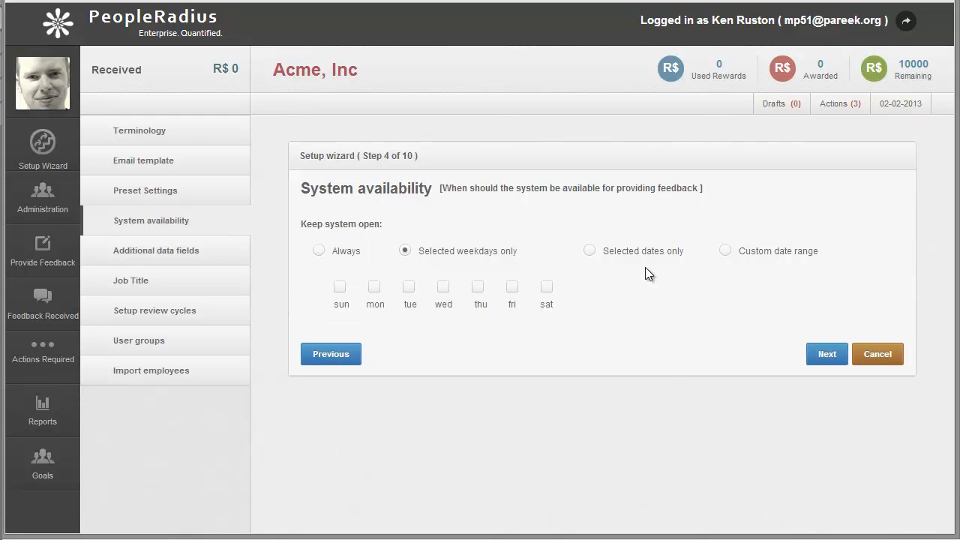
{"action": "left_click", "coordinate": [591, 252]}
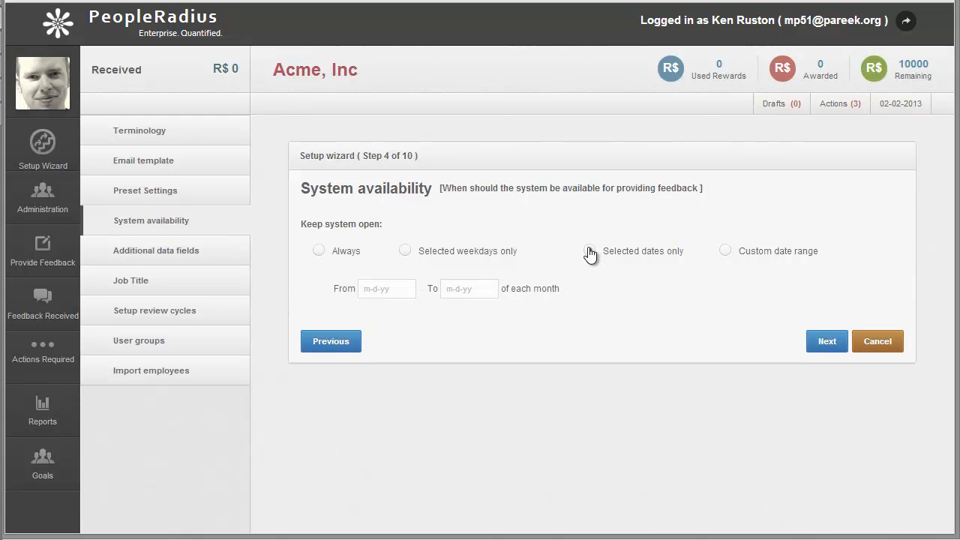
{"action": "left_click", "coordinate": [726, 250]}
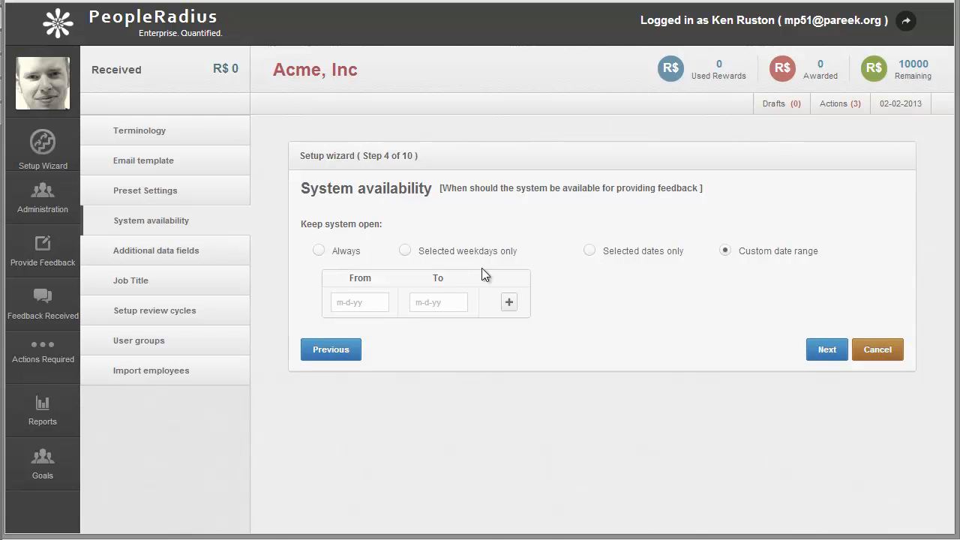
{"action": "left_click", "coordinate": [321, 253]}
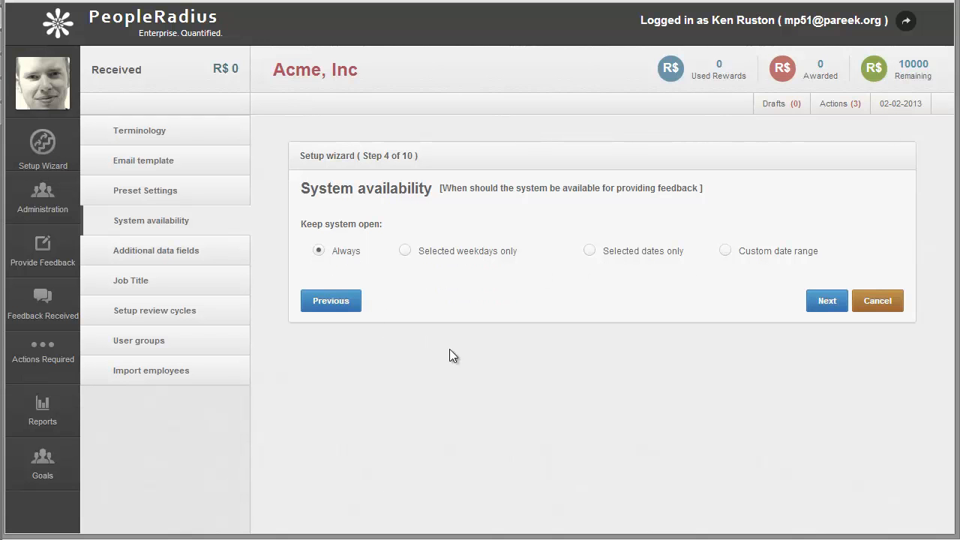
{"action": "left_click", "coordinate": [827, 303]}
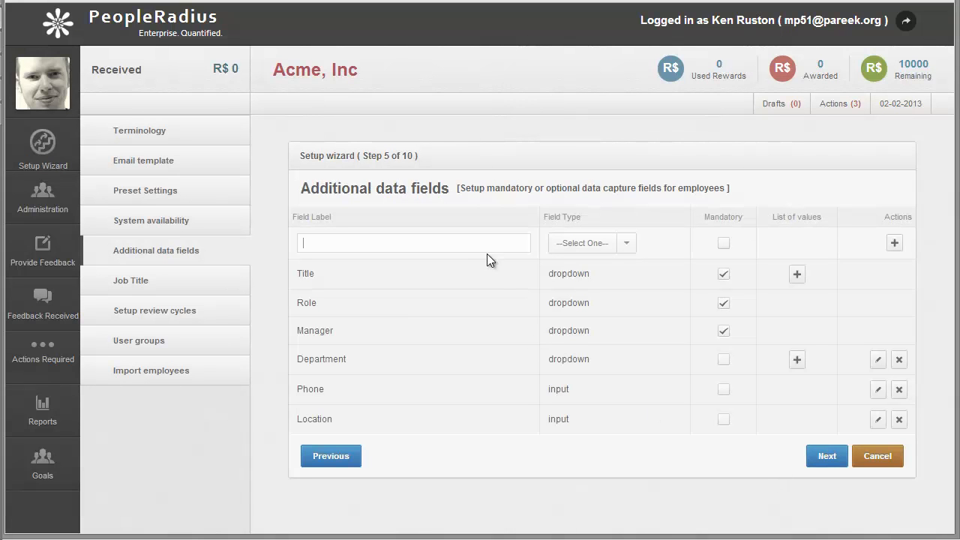
Step: Add an optional data field labelled Floor with field type input, and advance to the job titles
{"action": "type", "text": "Floor"}
{"action": "left_click", "coordinate": [611, 244]}
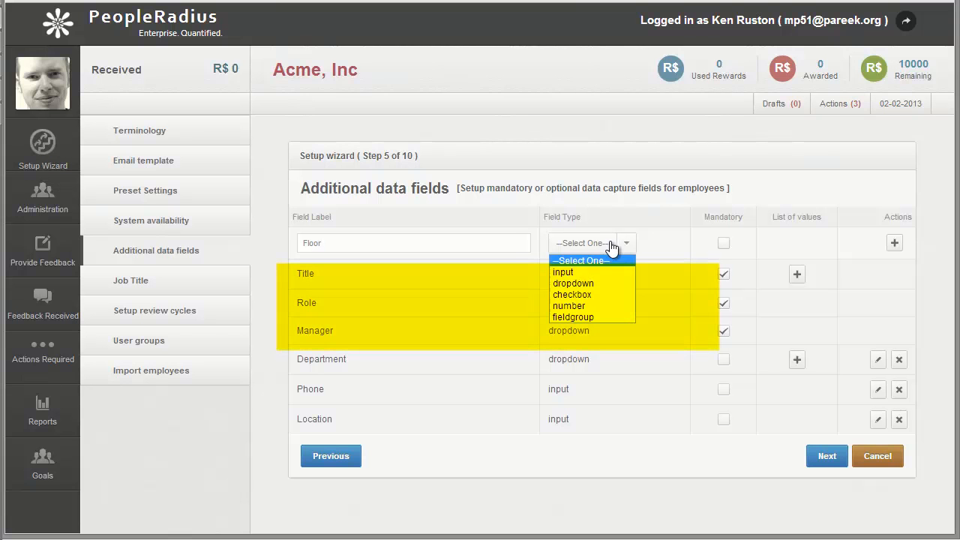
{"action": "left_click", "coordinate": [612, 273]}
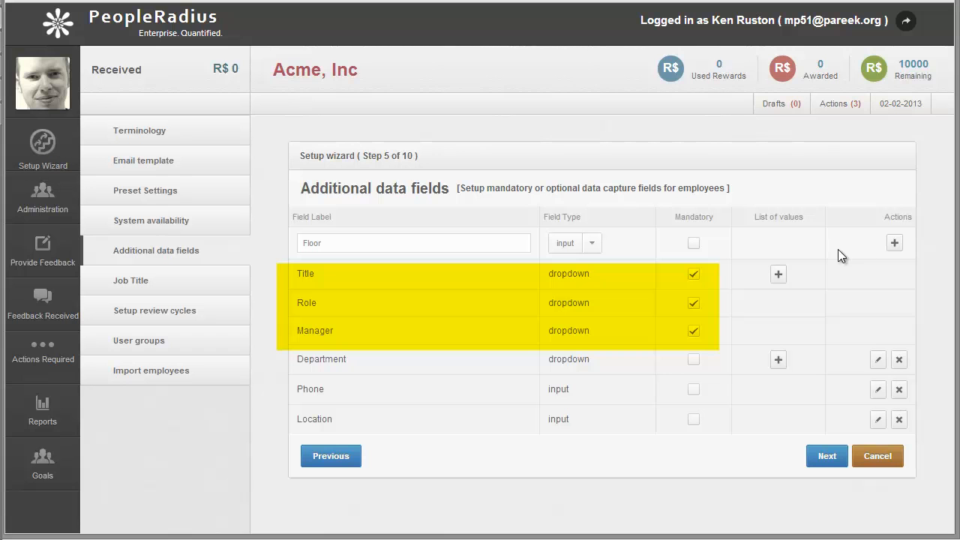
{"action": "left_click", "coordinate": [896, 242]}
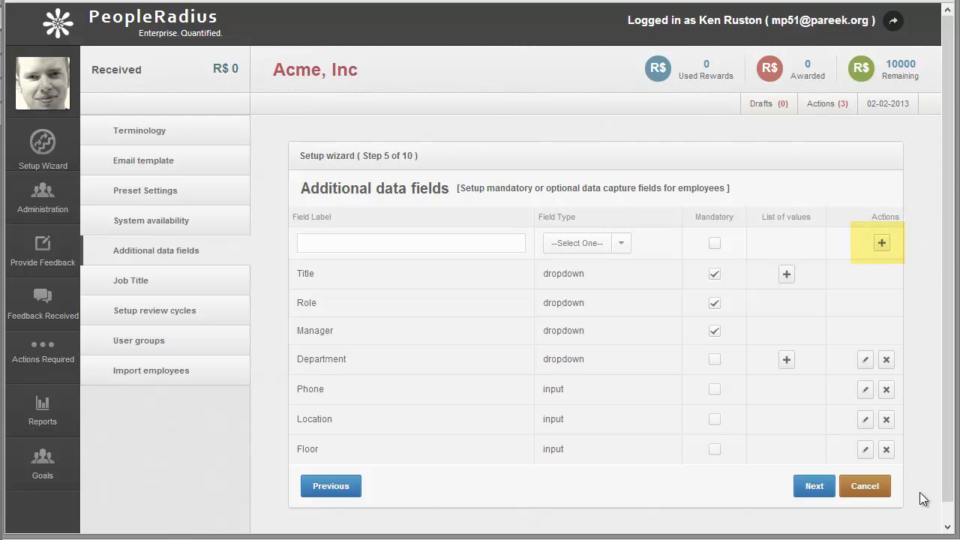
{"action": "left_click", "coordinate": [816, 488]}
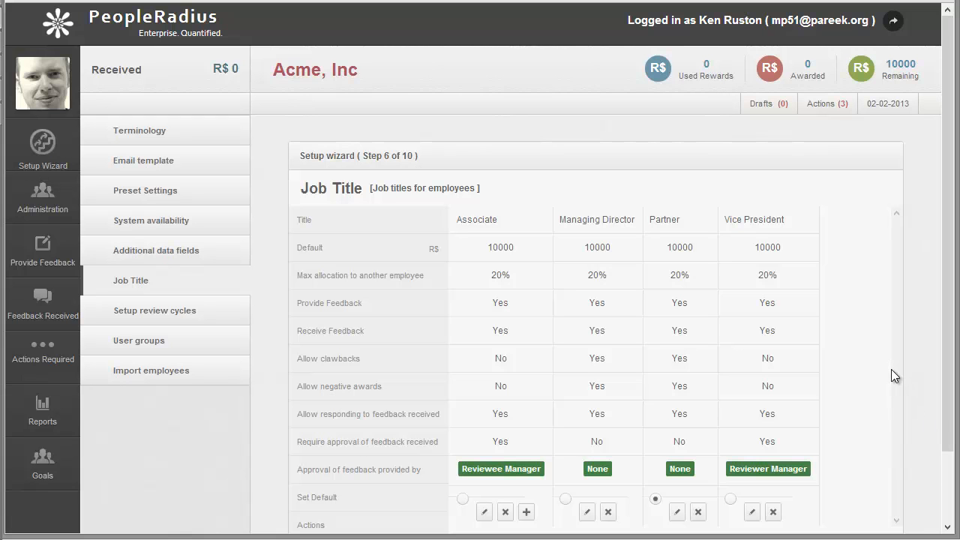
Step: Edit the Managing Director job title, choose No for Receive Feedback, and advance to the review cycle setup
{"action": "left_click", "coordinate": [587, 513]}
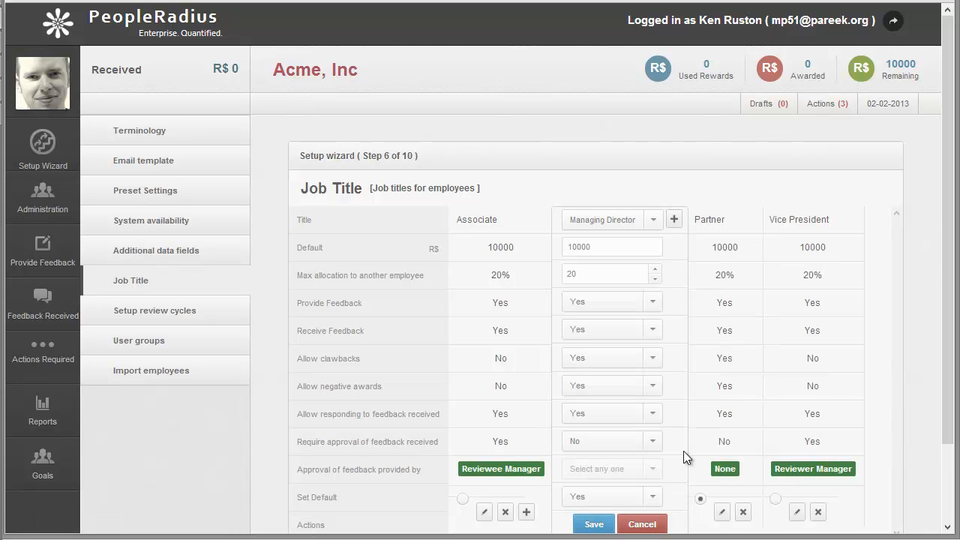
{"action": "left_click", "coordinate": [654, 332]}
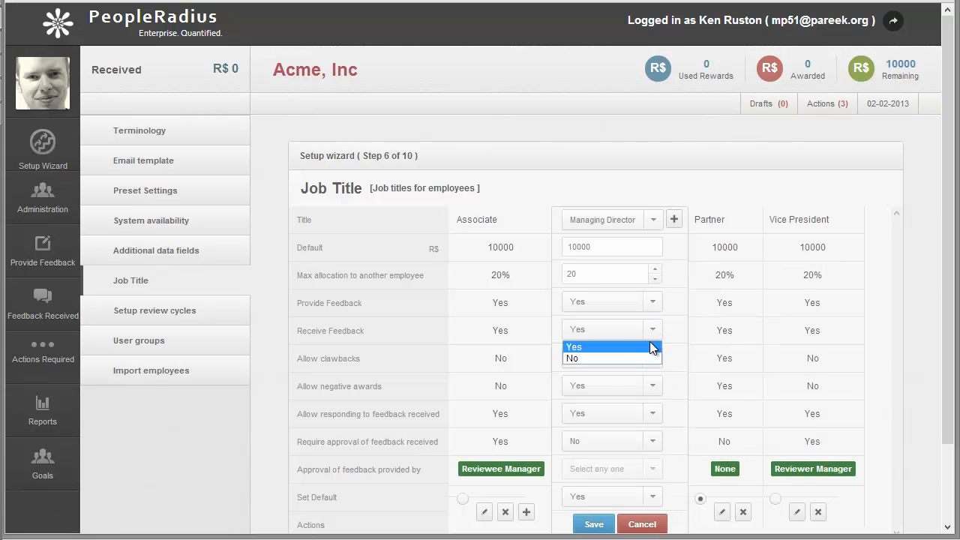
{"action": "left_click", "coordinate": [645, 358]}
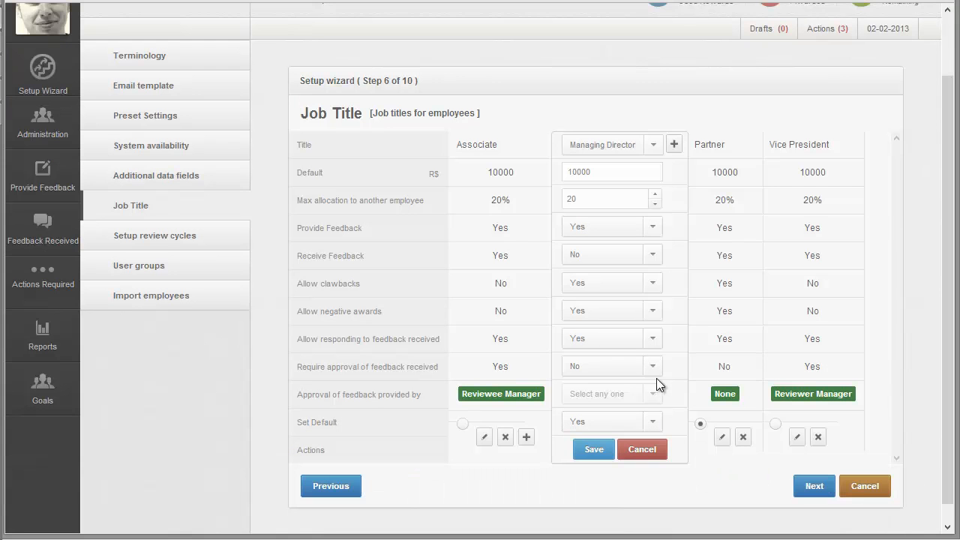
{"action": "left_click", "coordinate": [815, 487]}
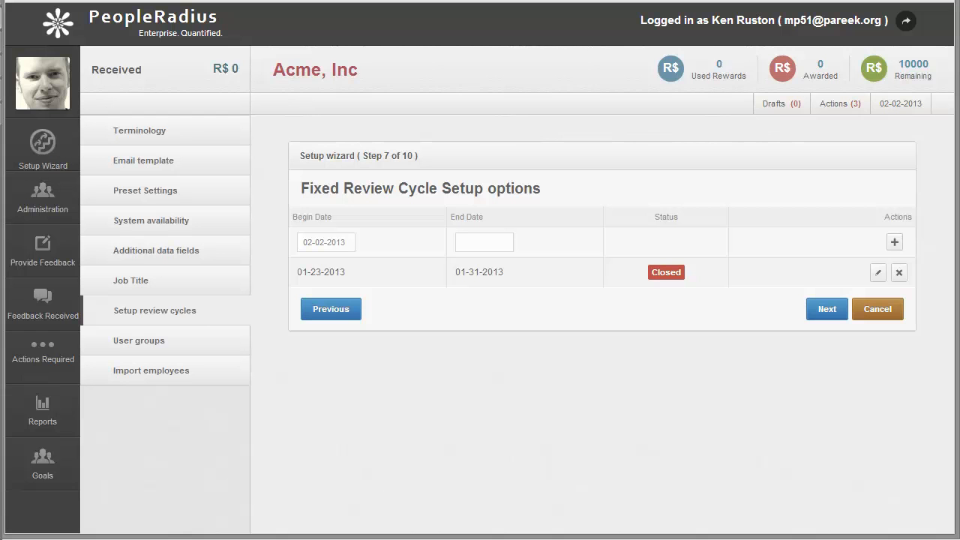
Step: Advance past the fixed review cycle options and open the Sales Dept group in the user groups step
{"action": "left_click", "coordinate": [827, 309]}
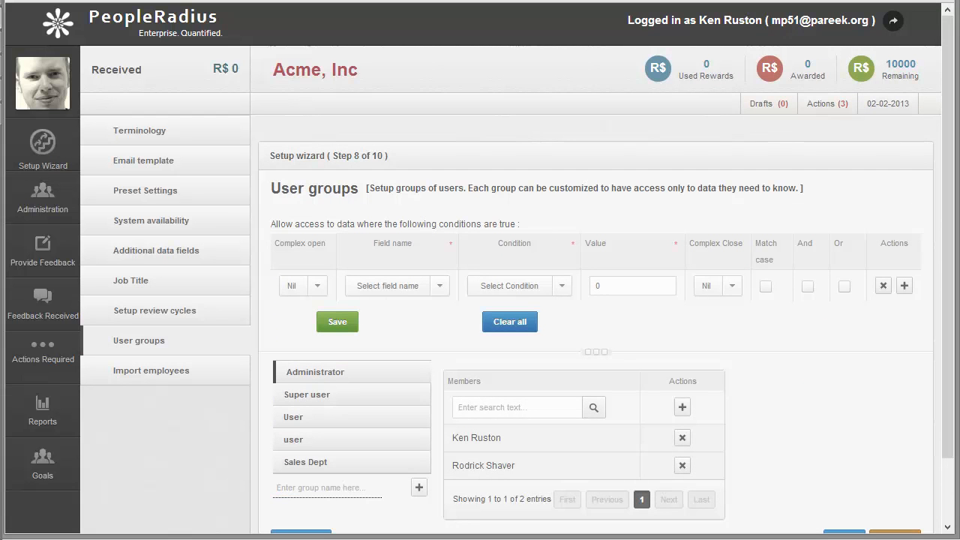
{"action": "scroll", "coordinate": [805, 429], "scroll_direction": "down", "scroll_amount": 2}
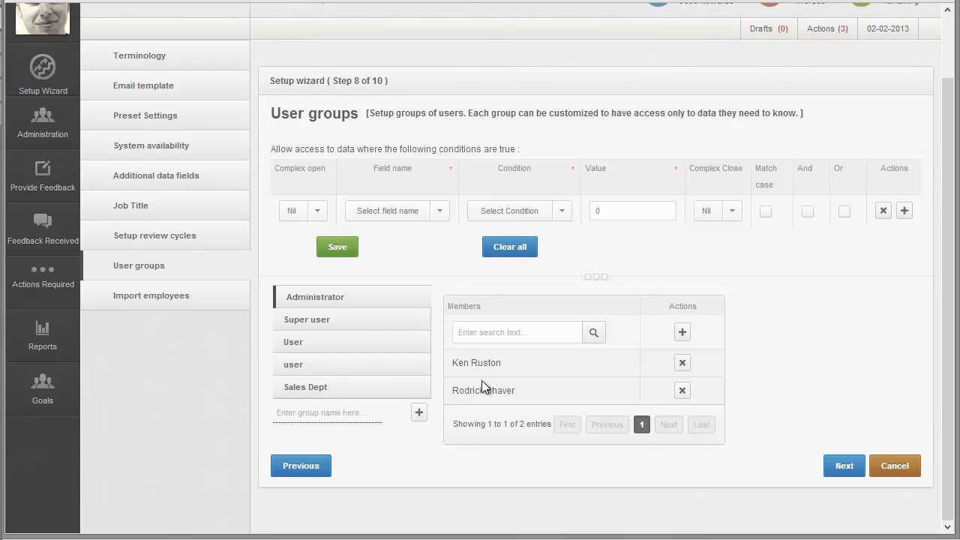
{"action": "left_click", "coordinate": [323, 390]}
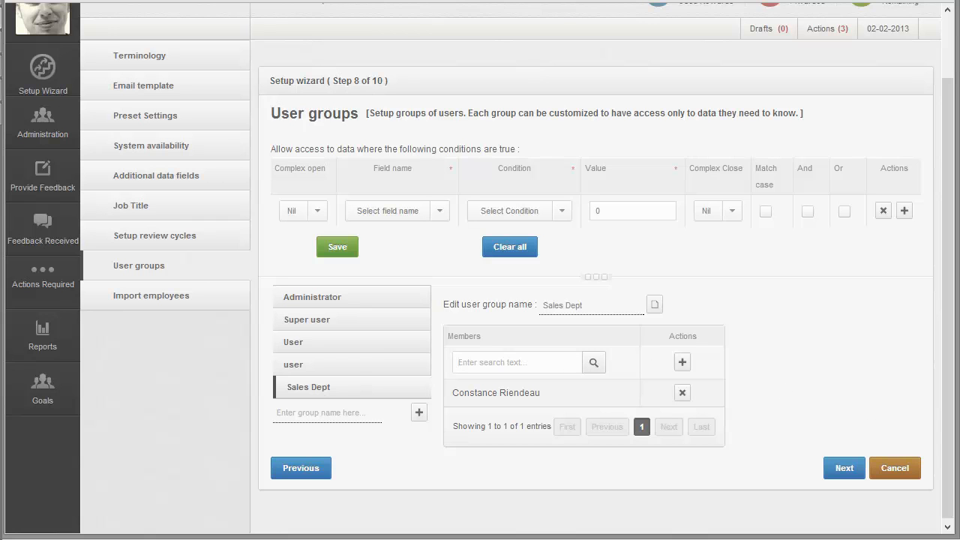
Step: Preview the data access condition options and add the second employee suggested for the search "a" to the Sales Dept group
{"action": "left_click", "coordinate": [564, 212]}
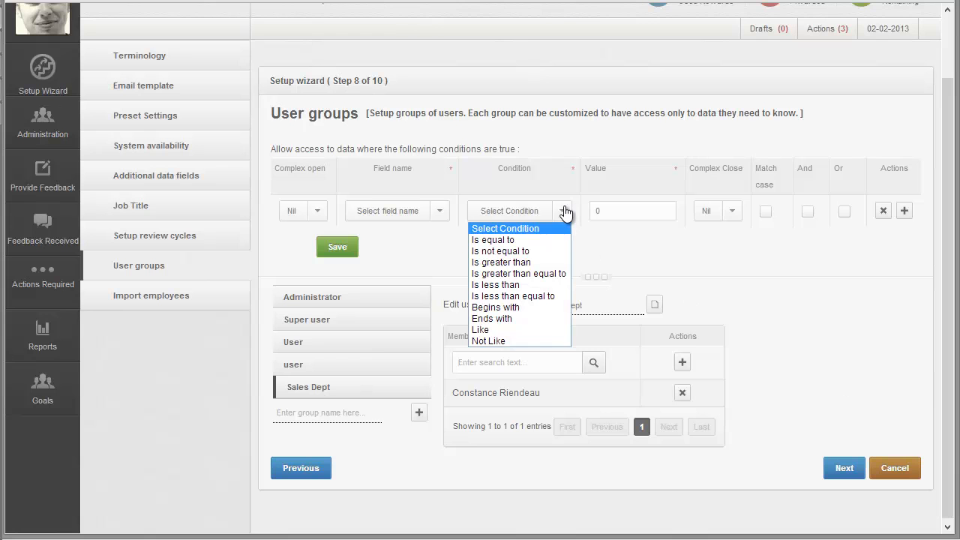
{"action": "left_click", "coordinate": [564, 212]}
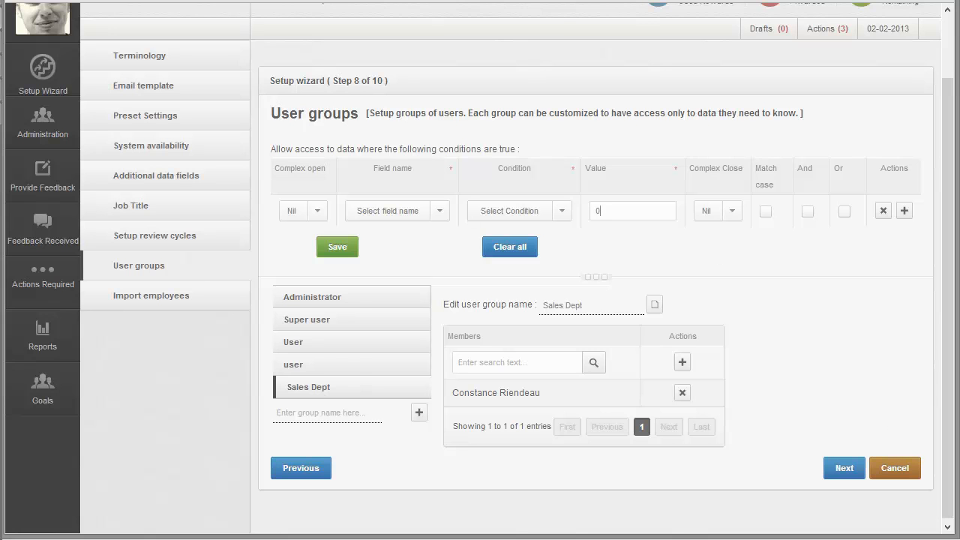
{"action": "left_click", "coordinate": [489, 362]}
{"action": "type", "text": "a"}
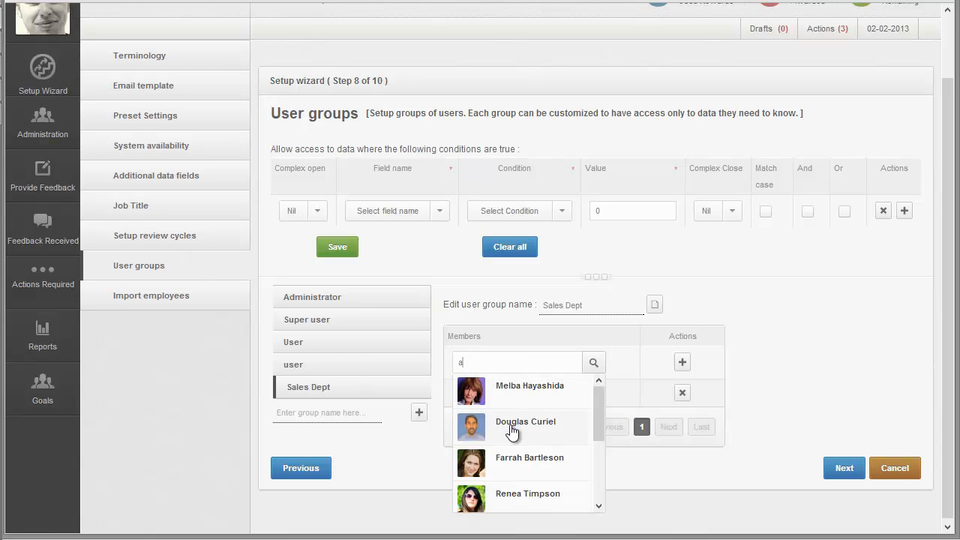
{"action": "left_click", "coordinate": [519, 426]}
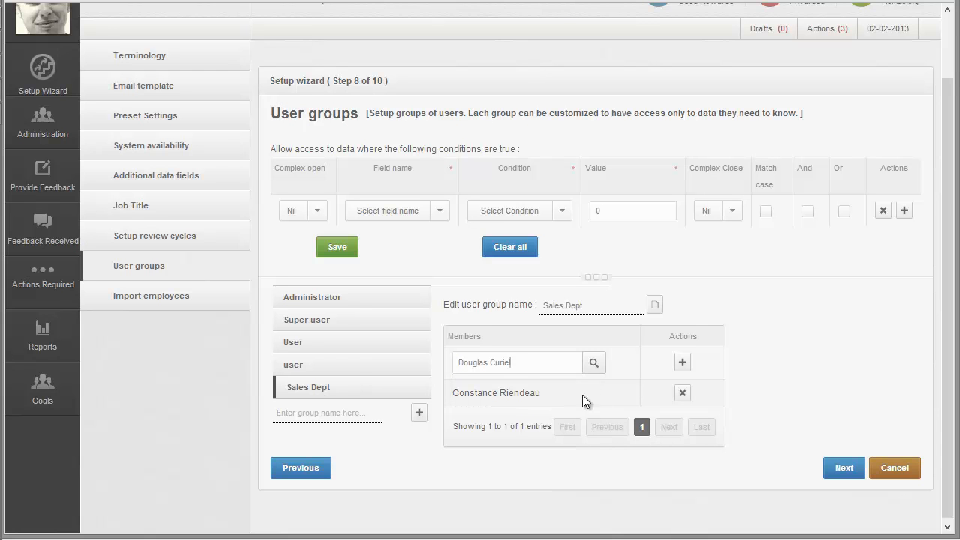
{"action": "left_click", "coordinate": [683, 363]}
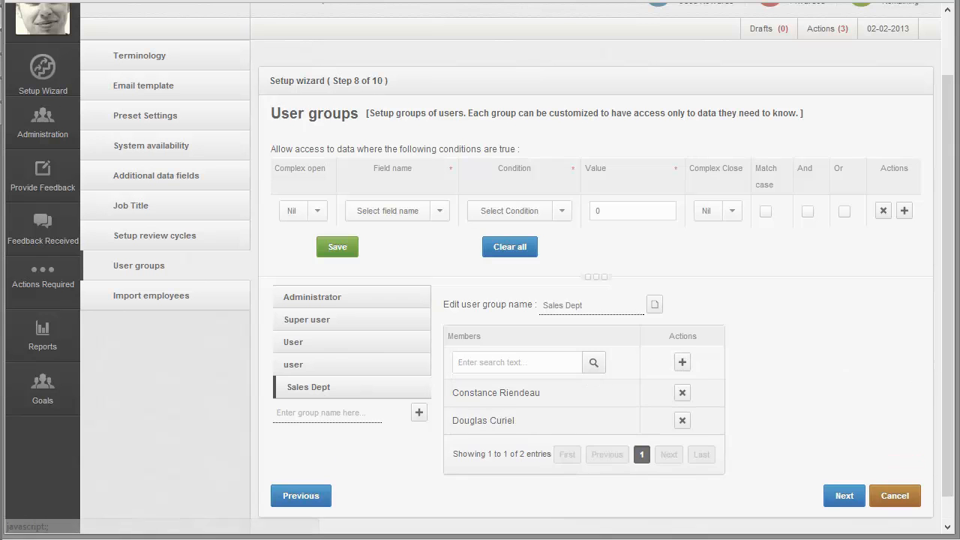
Step: Advance to the employee import, and open the add-employee form in the administration area to review its fields through the profile picture upload
{"action": "left_click", "coordinate": [844, 498]}
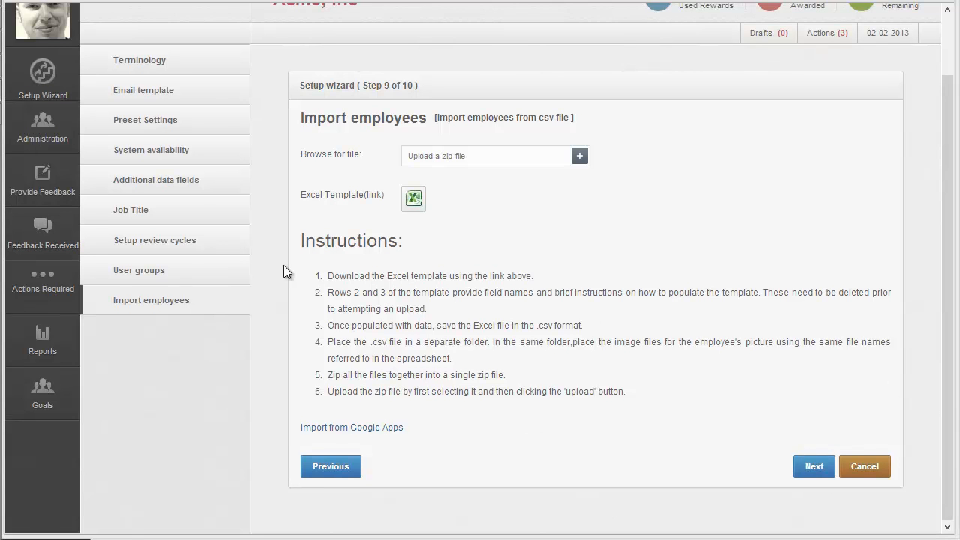
{"action": "left_click", "coordinate": [35, 126]}
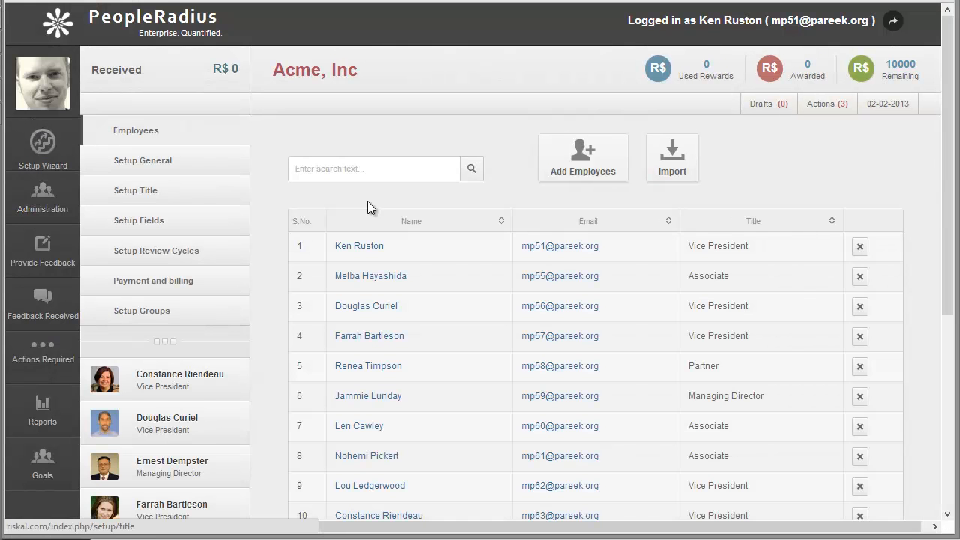
{"action": "left_click", "coordinate": [597, 171]}
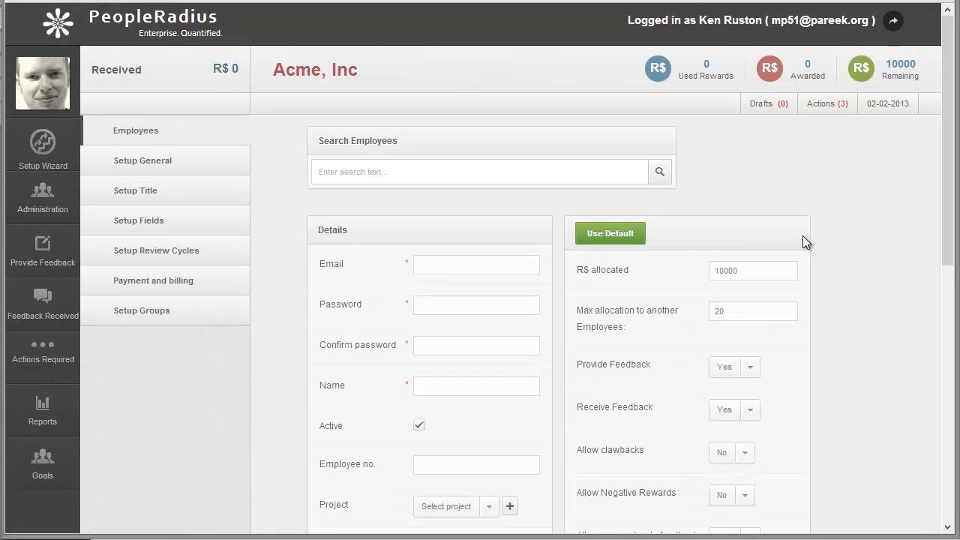
{"action": "scroll", "coordinate": [803, 236], "scroll_direction": "down", "scroll_amount": 6}
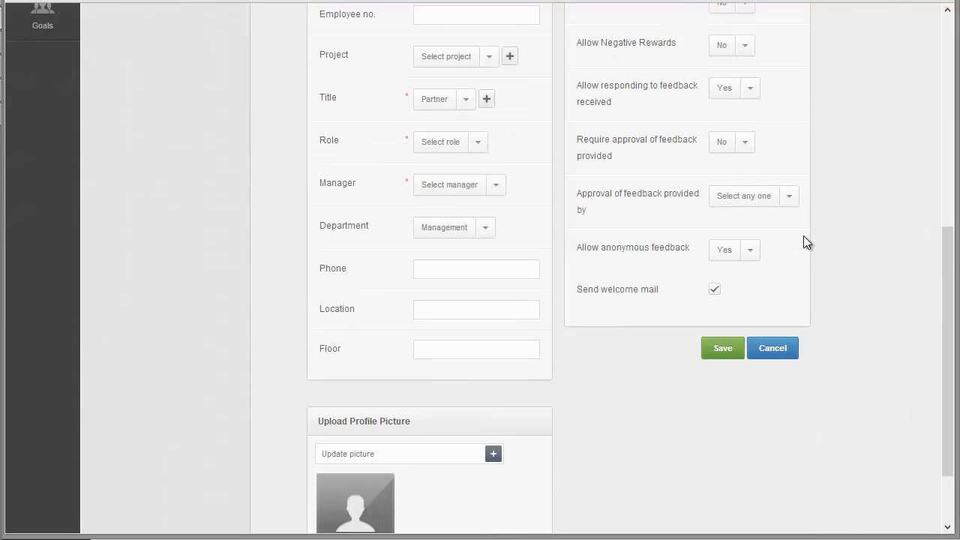
{"action": "scroll", "coordinate": [803, 242], "scroll_direction": "down", "scroll_amount": 1}
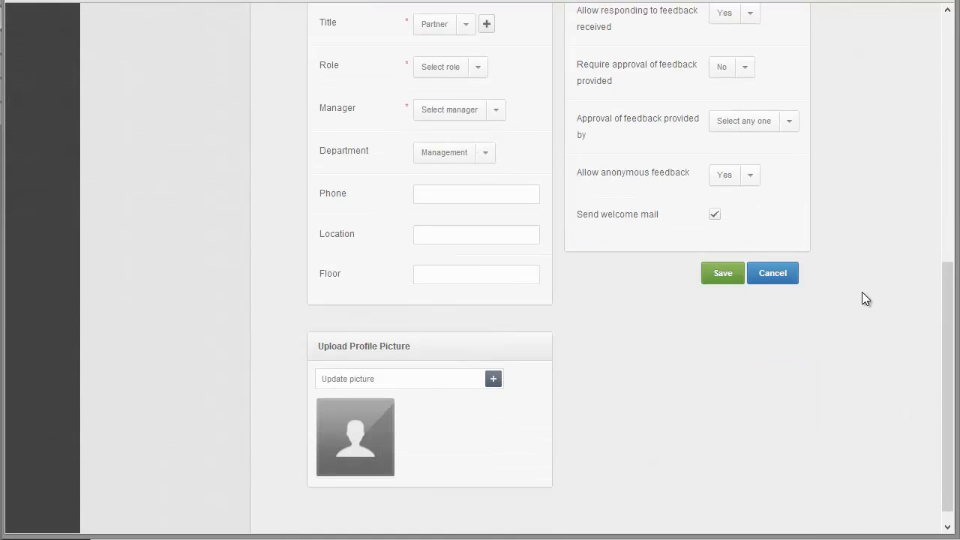